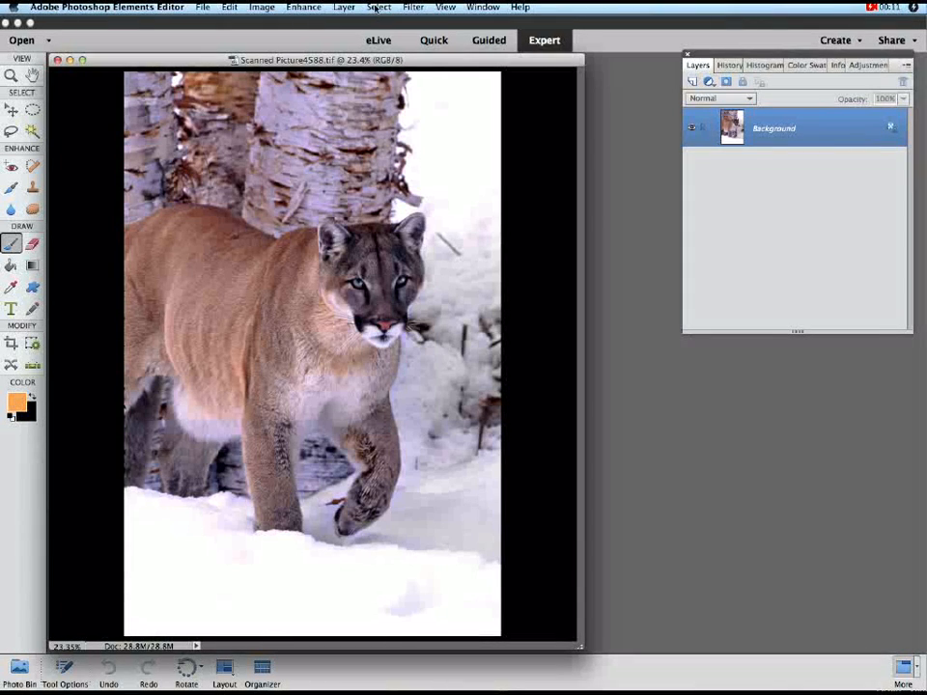
Step: Set the colour settings to Always Optimize for Printing and accept them
left_click(230, 8)
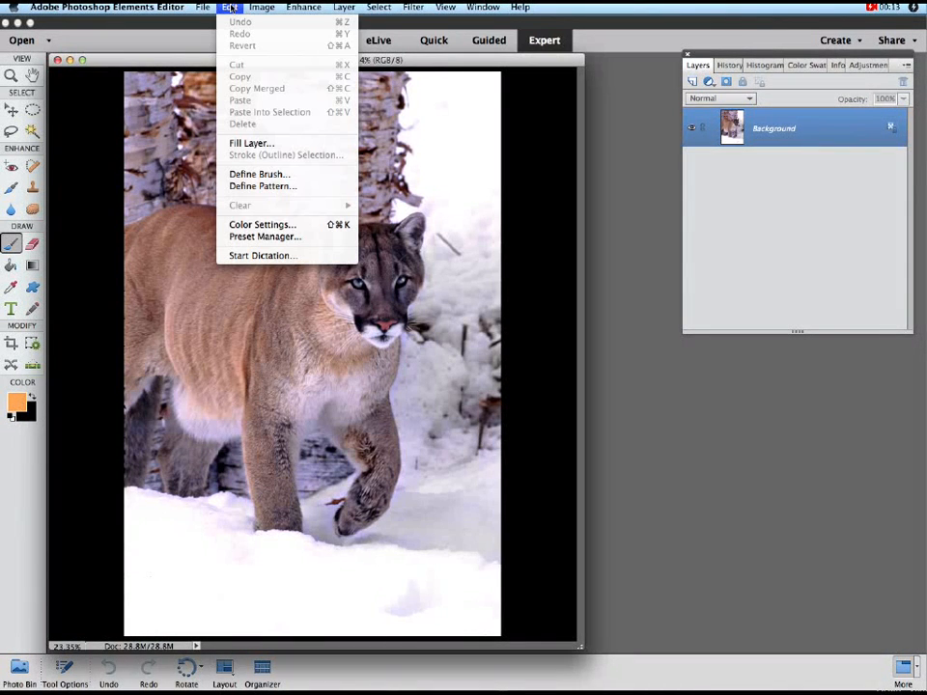
left_click(248, 225)
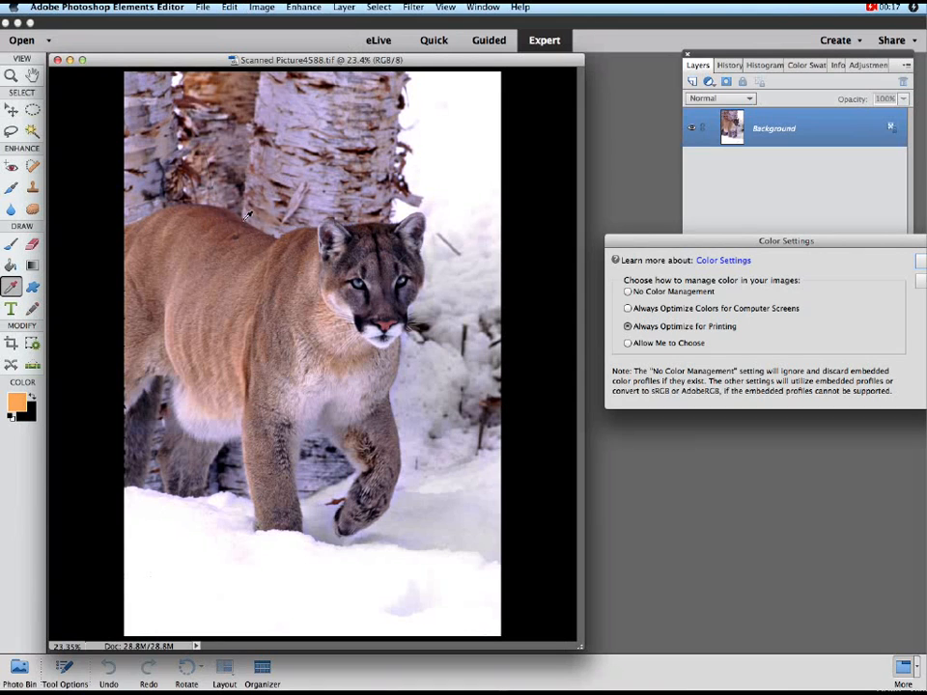
left_click_drag(751, 247, 593, 234)
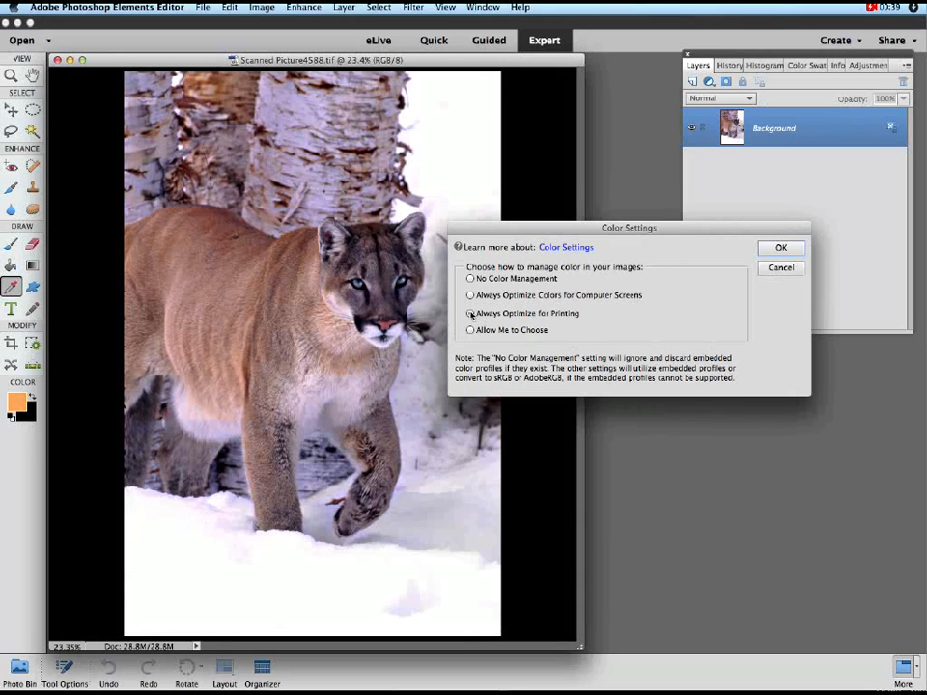
left_click(781, 248)
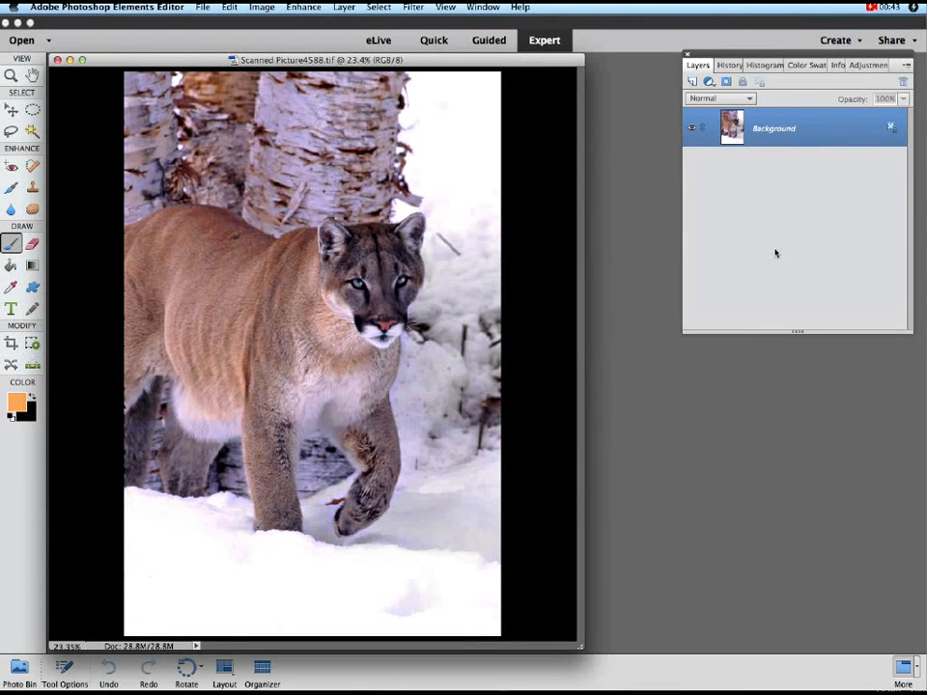
Step: Start printing the photo and set its printer profile to Epson Stylus Pro 9890_9908_7890_7908 WatercolorPaper-RadiantWhite_MK
key("super+p")
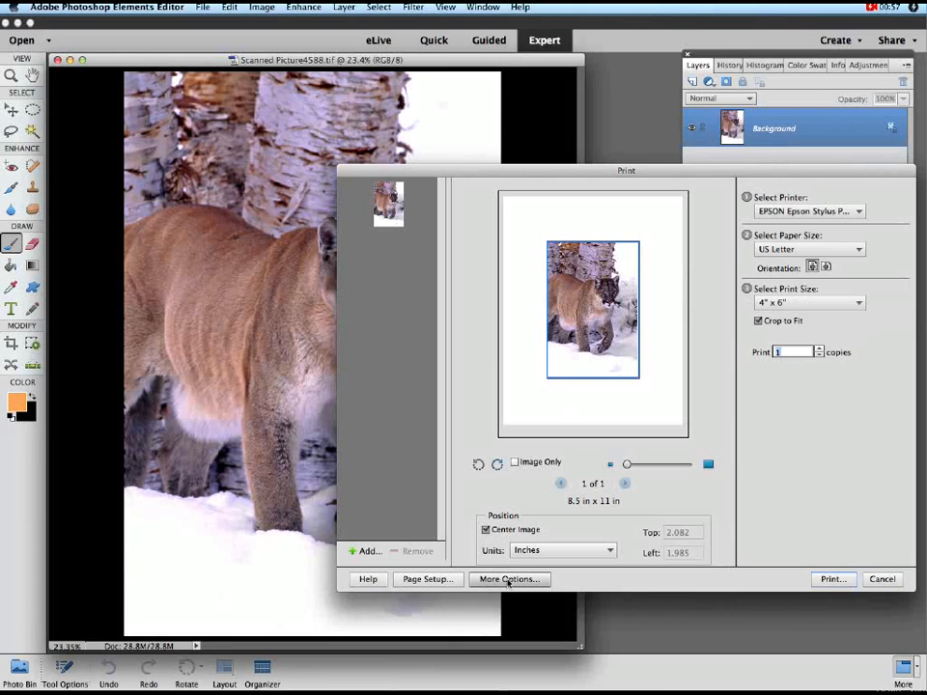
left_click(508, 579)
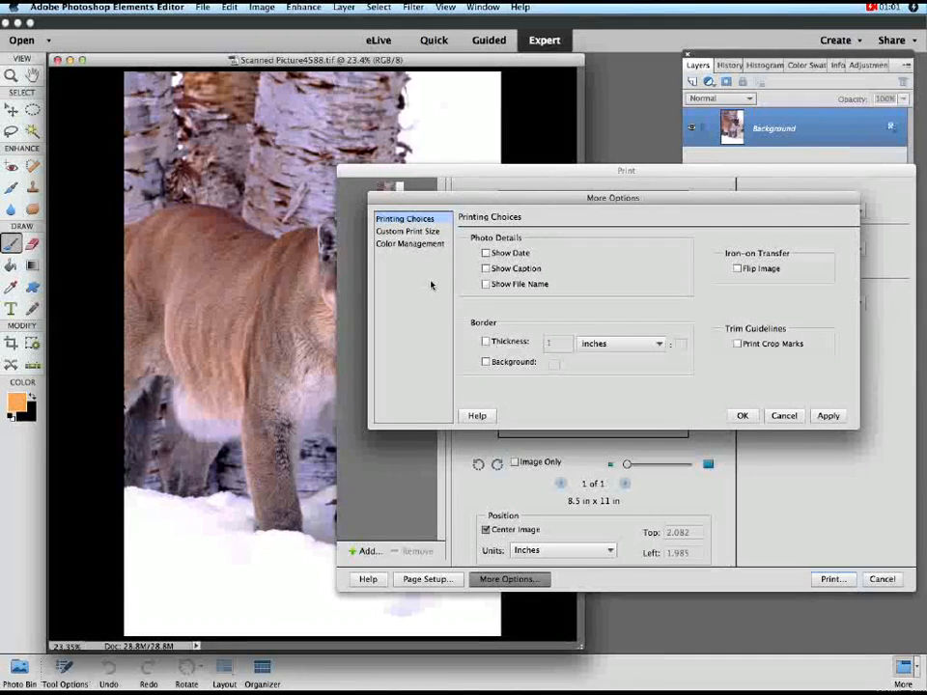
left_click(406, 244)
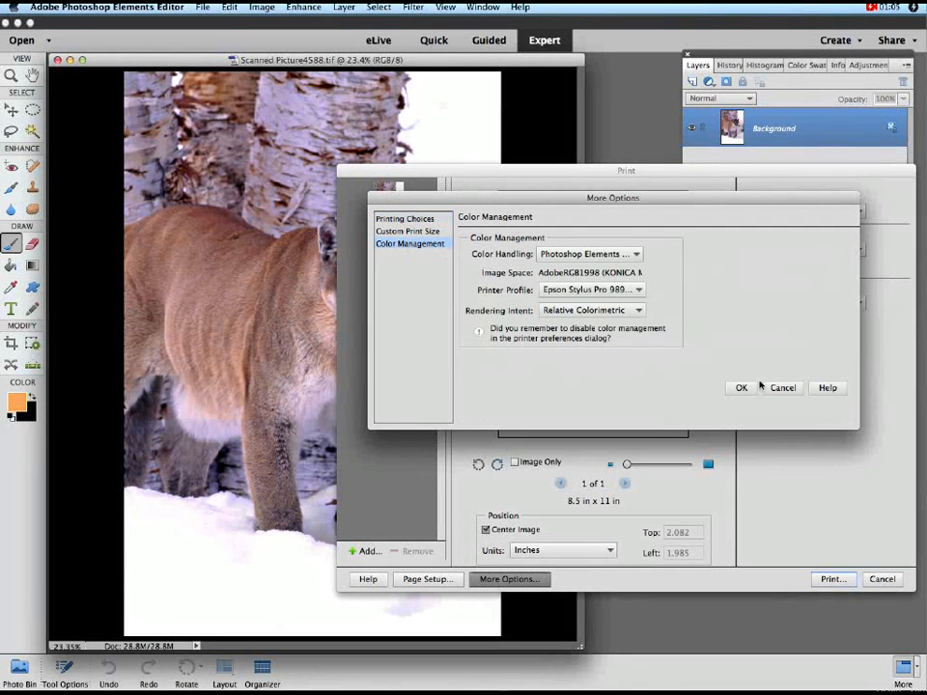
left_click(641, 293)
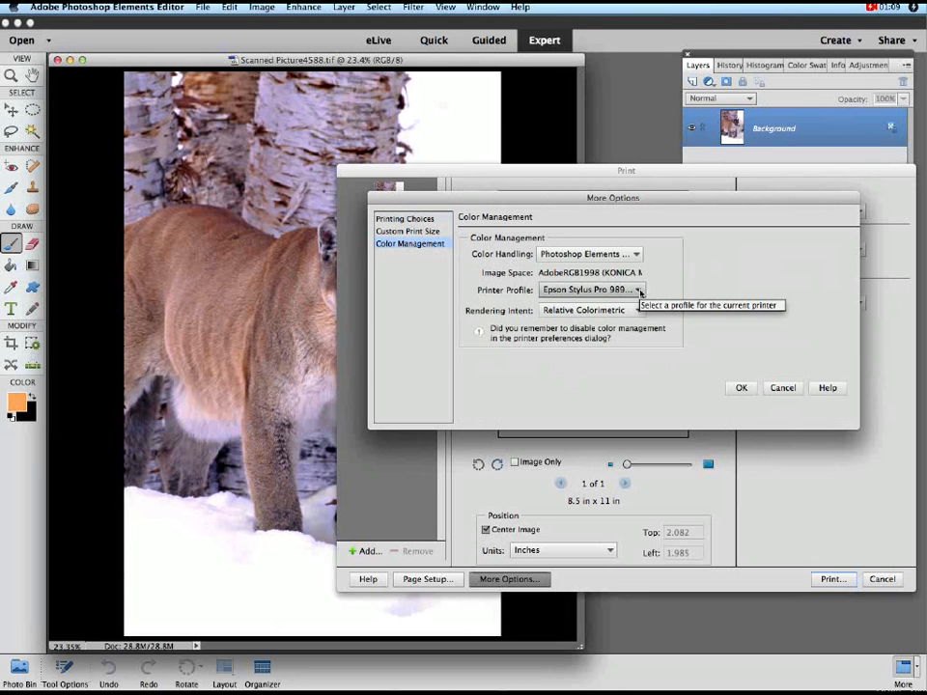
left_click(641, 291)
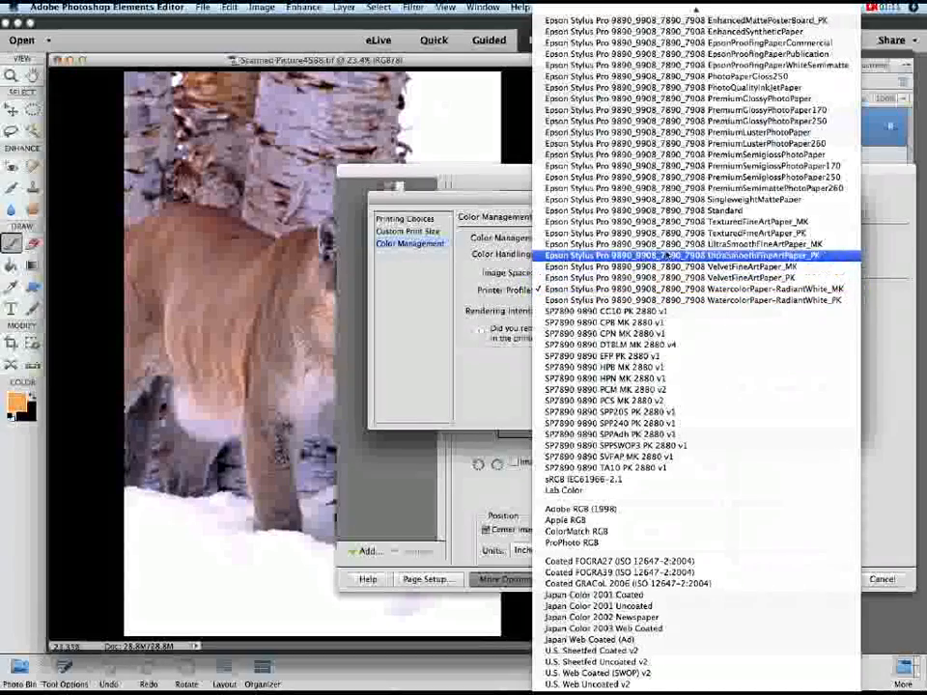
scroll(664, 255, "up", 3)
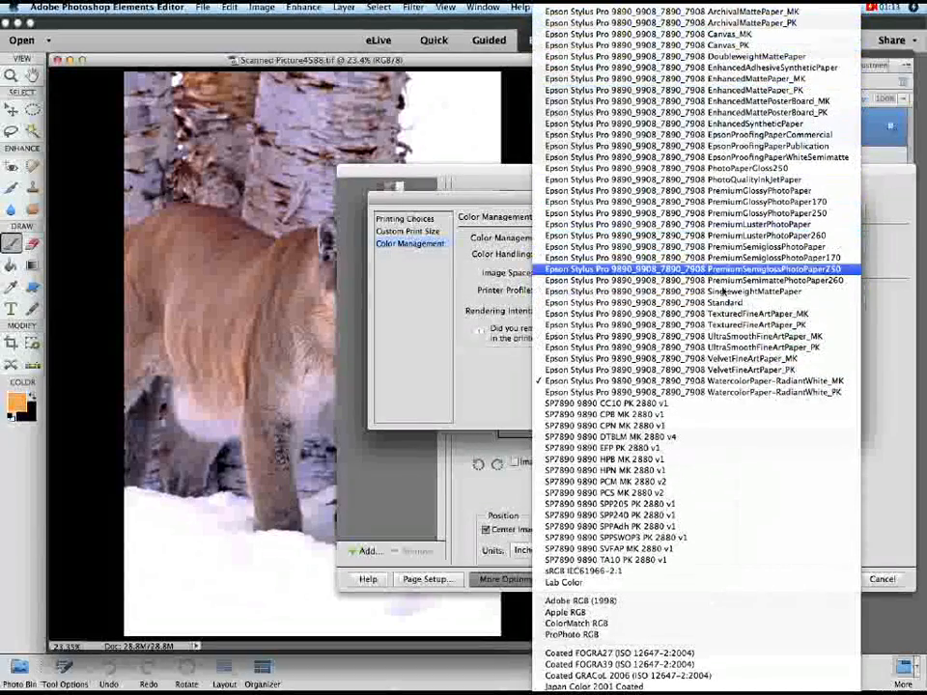
mouse_move(709, 689)
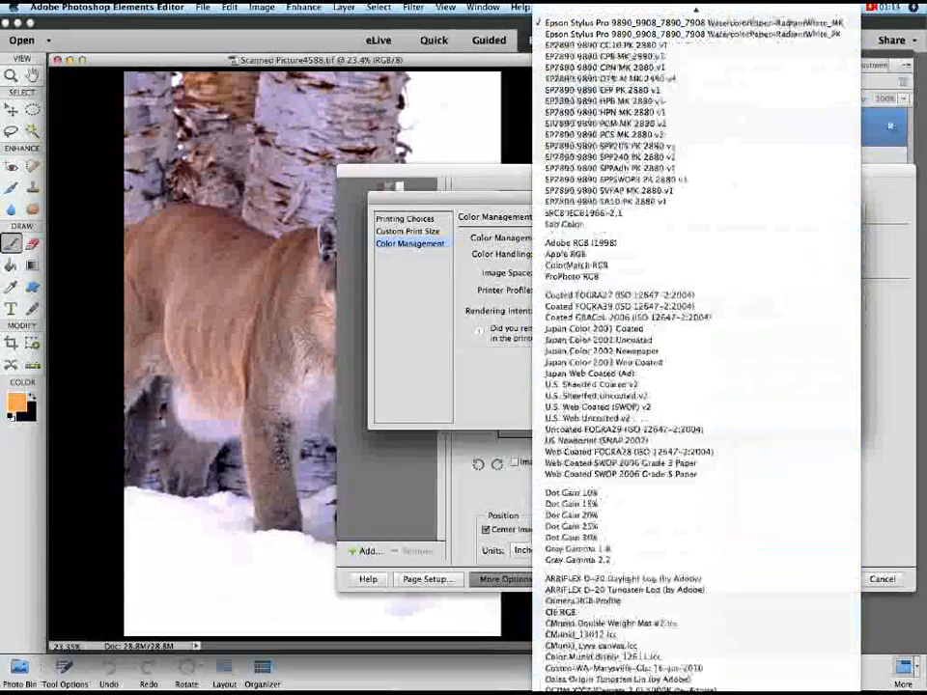
mouse_move(590, 6)
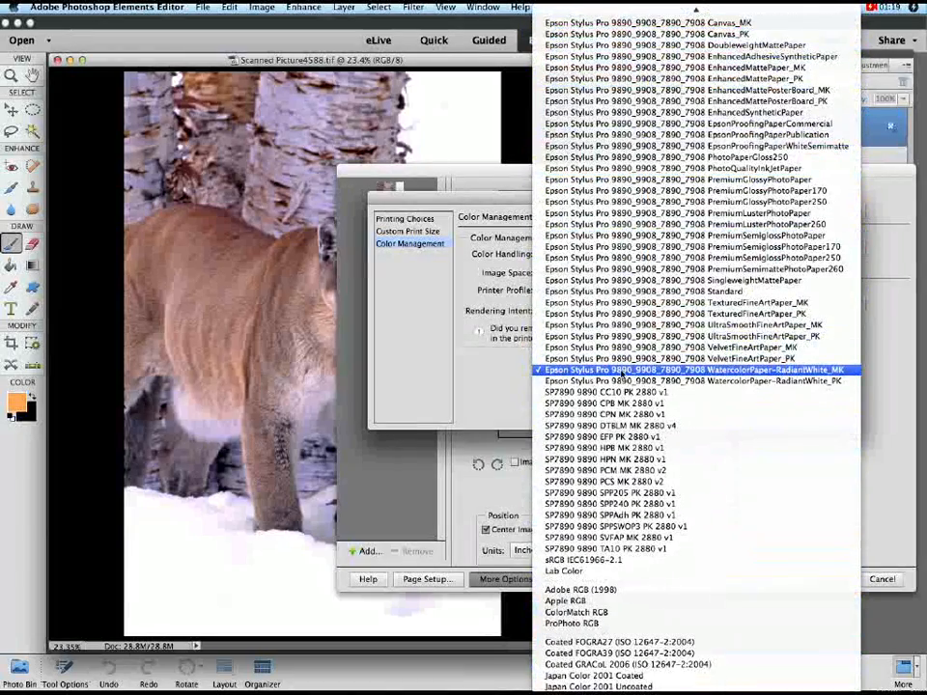
left_click(623, 375)
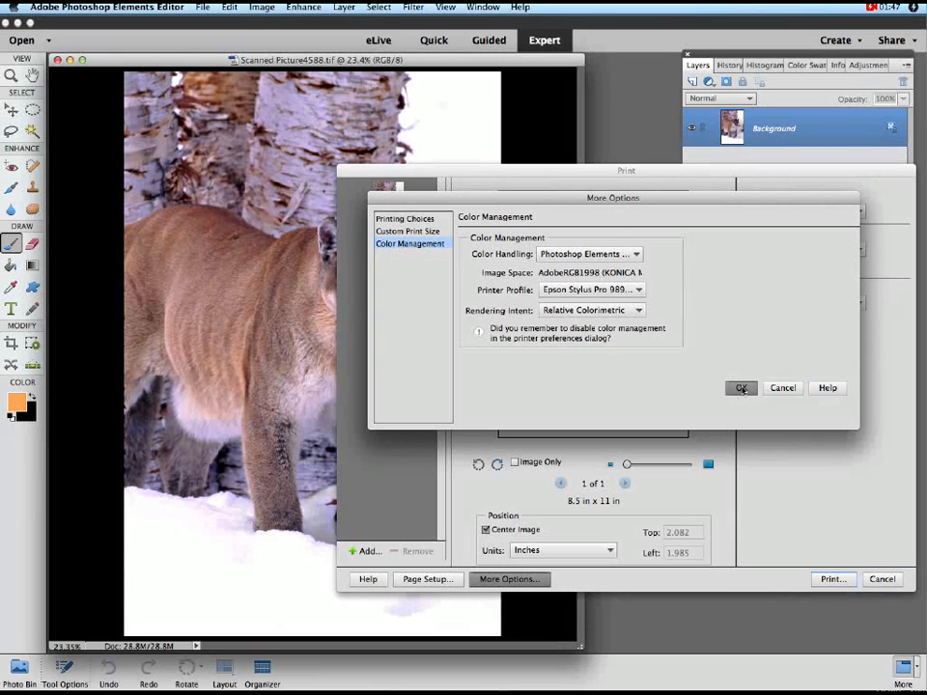
left_click(741, 387)
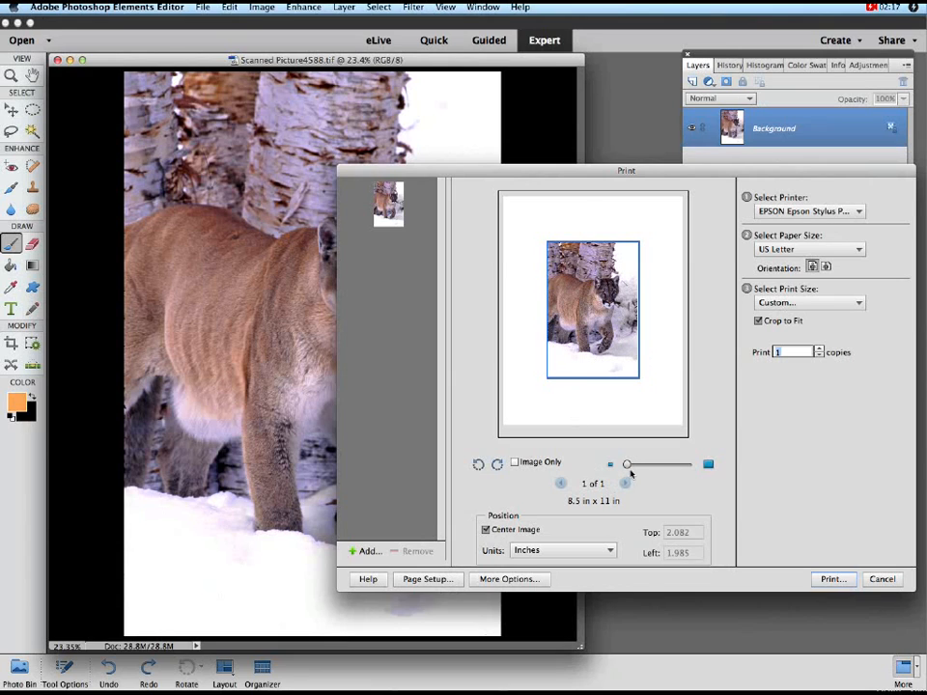
Step: Set the paper size to ARCH D 24 x 36 in borderless roll paper and enlarge the photo within its print frame
left_click_drag(629, 467, 652, 467)
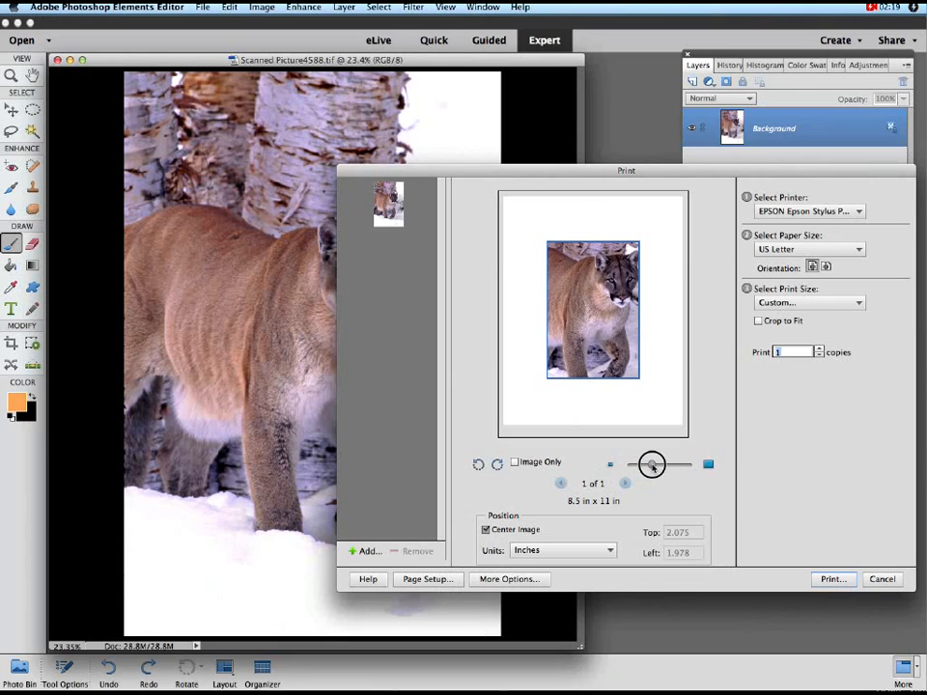
left_click(796, 250)
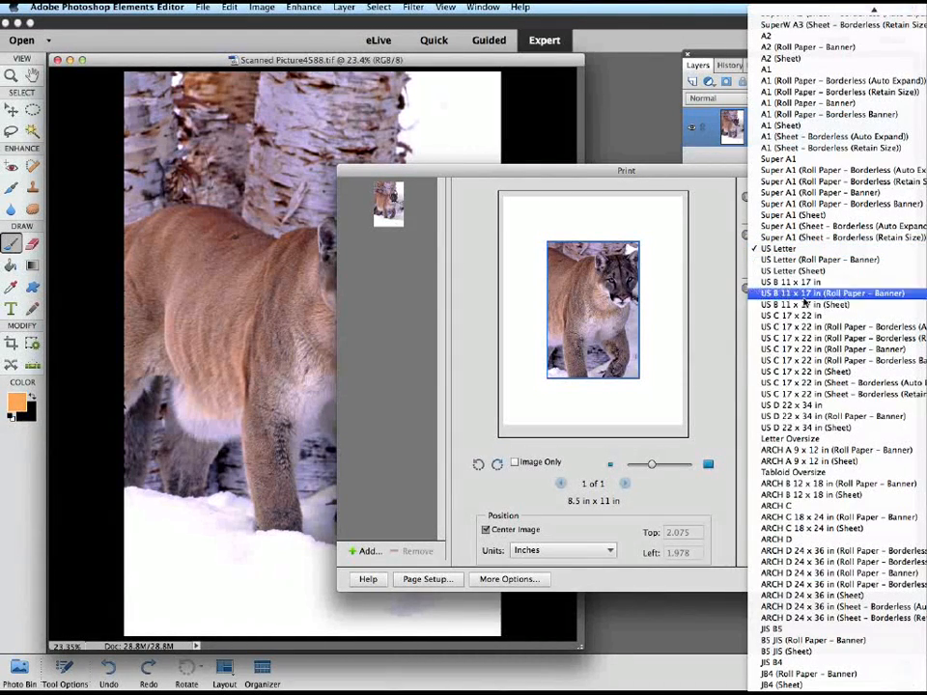
left_click(806, 552)
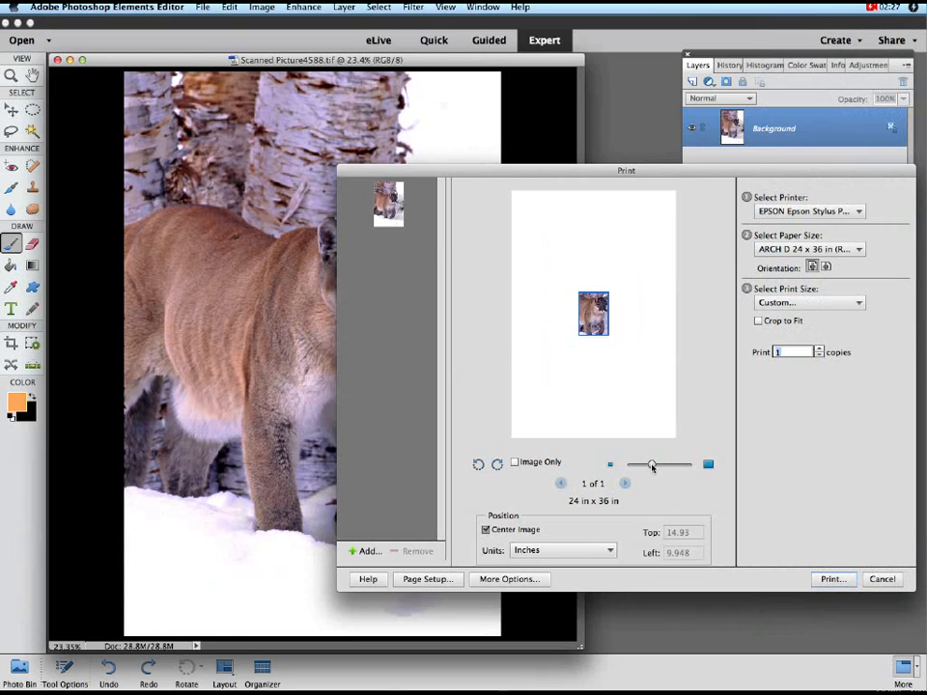
left_click_drag(651, 464, 686, 464)
Step: Set the print size to Actual Size (6.48" x 9.72")
left_click(798, 304)
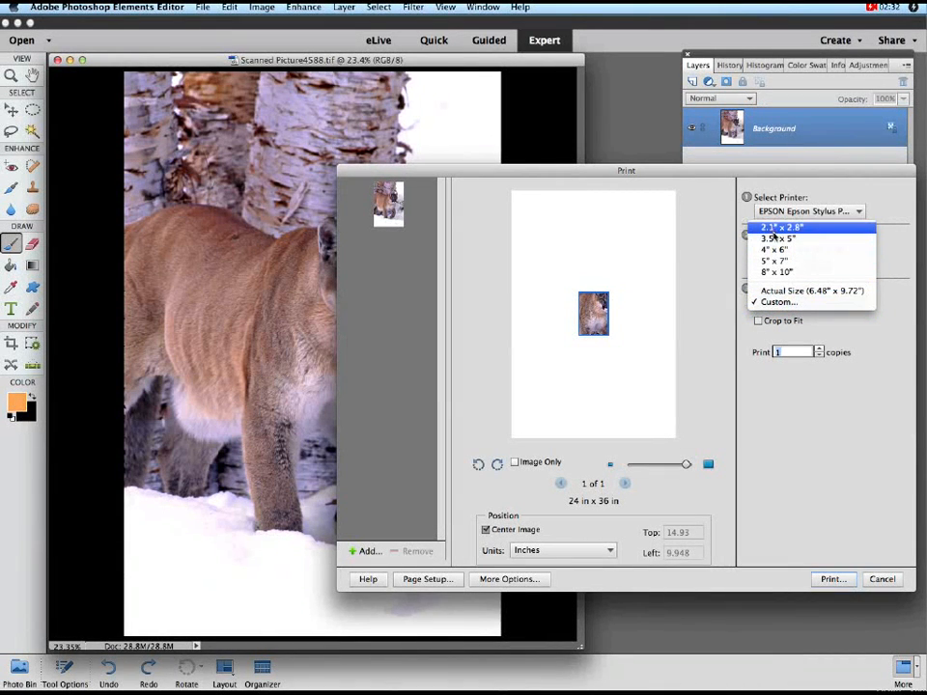
left_click(769, 291)
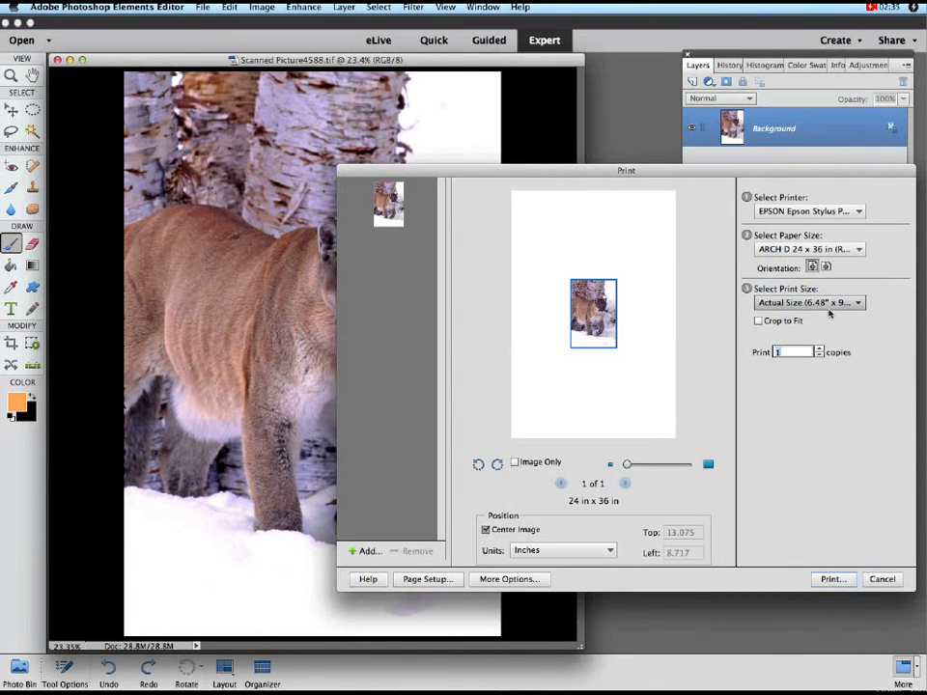
left_click(816, 304)
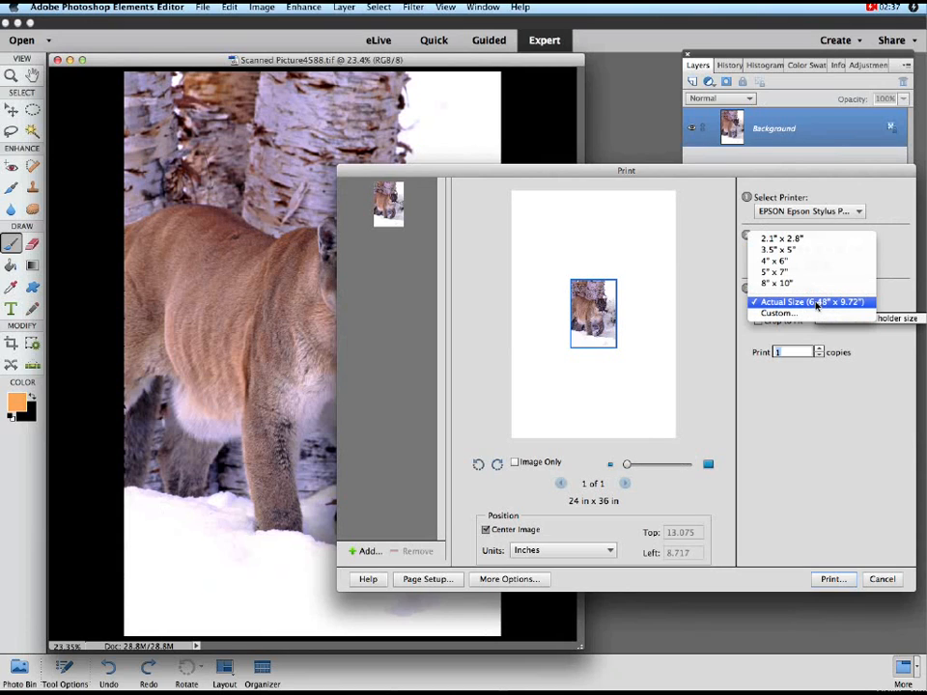
left_click(816, 303)
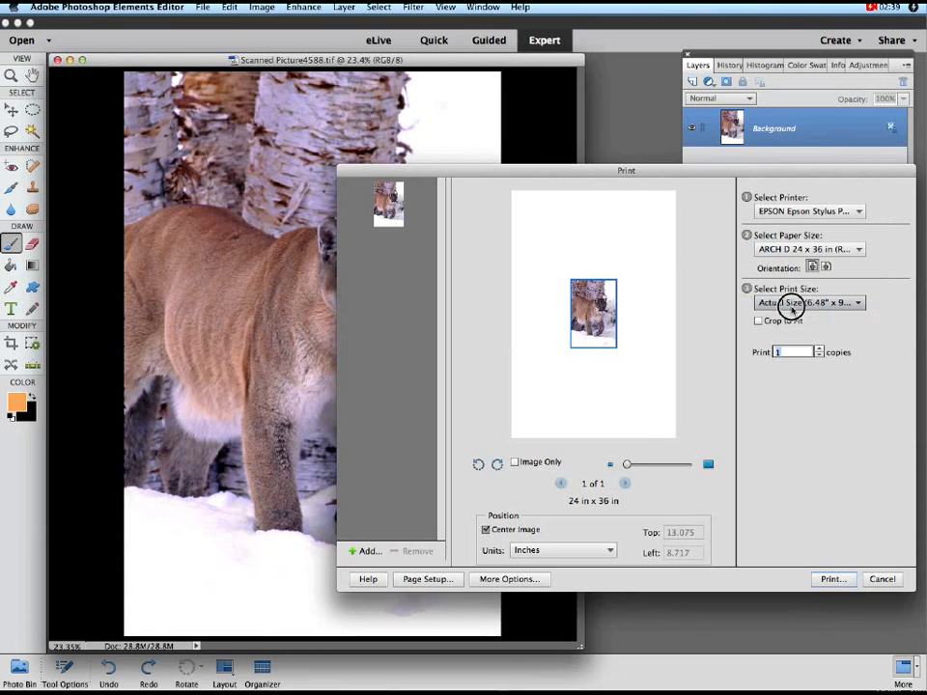
Step: Set a custom print size scaled to fit the media, and enlarge the cougar within the print frame
left_click(792, 302)
left_click(787, 315)
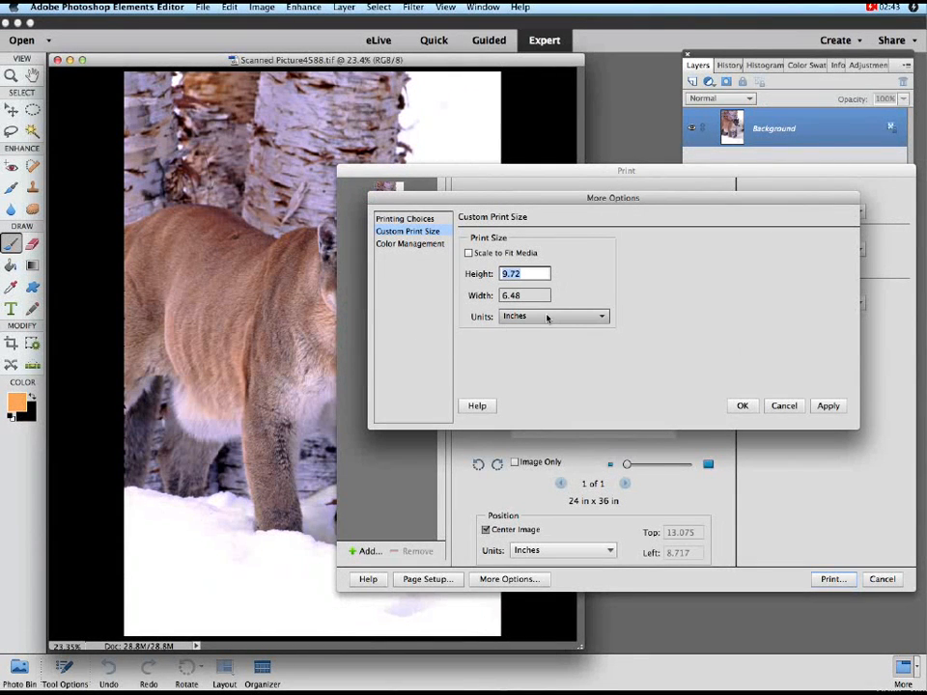
left_click(468, 253)
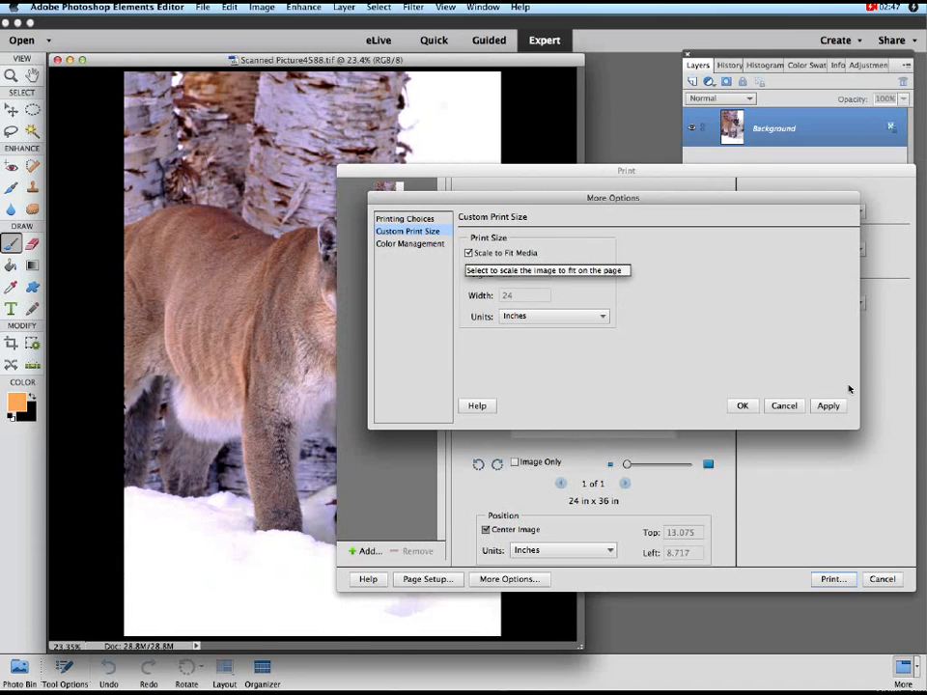
left_click(828, 406)
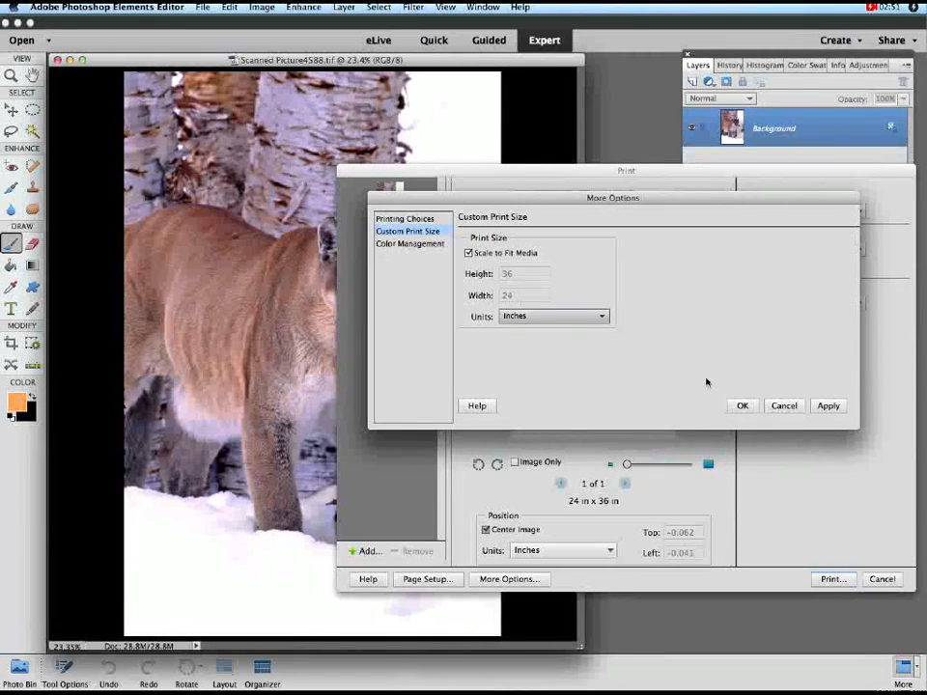
left_click(749, 407)
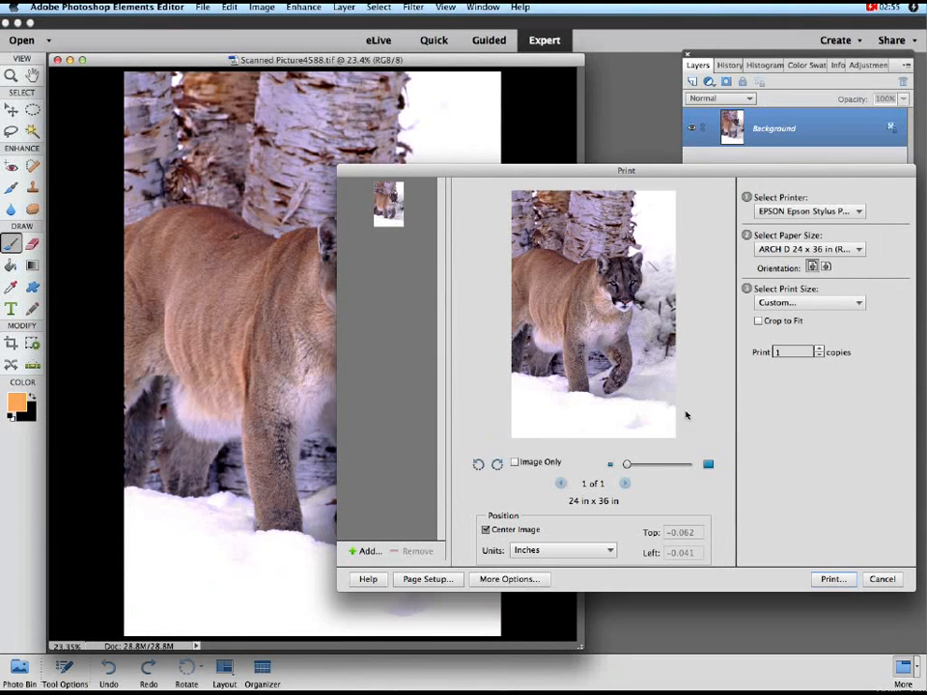
left_click_drag(627, 465, 655, 464)
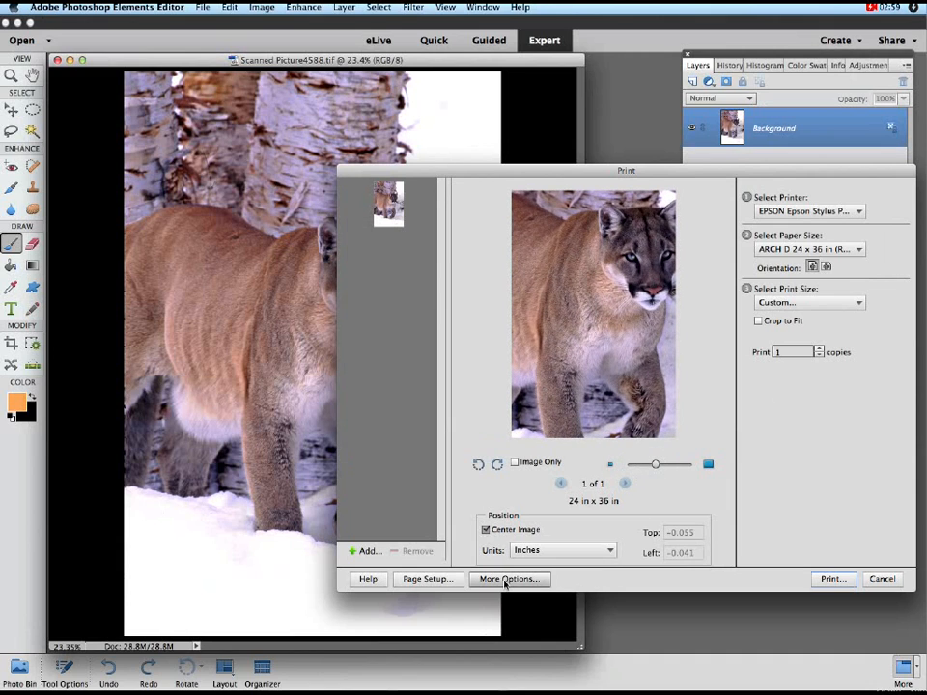
Step: Set the printer profile in the print colour management options to Adobe RGB (1998)
left_click(504, 581)
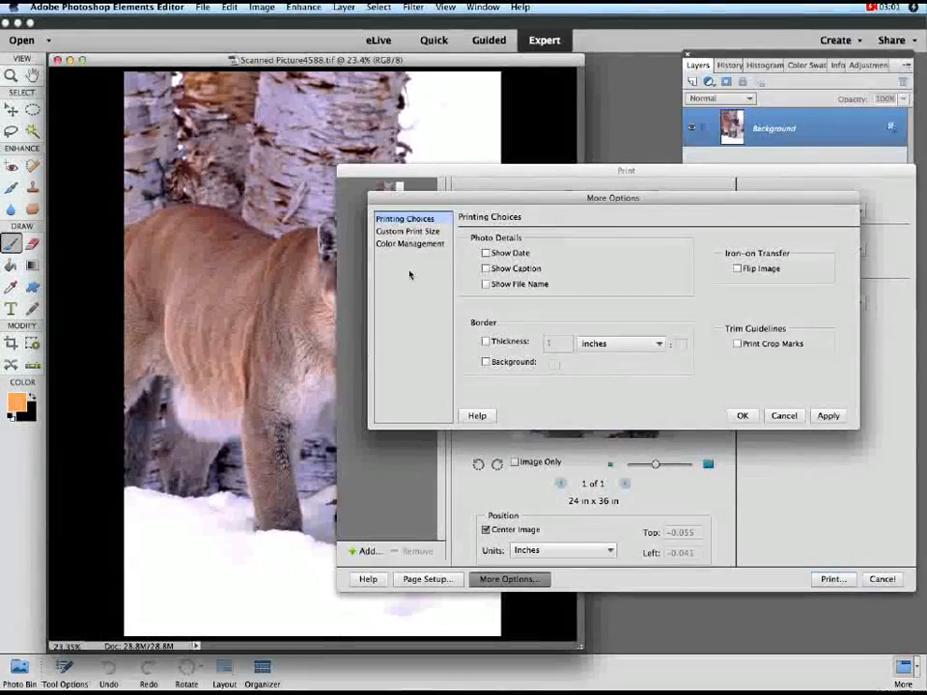
left_click(409, 245)
left_click(634, 290)
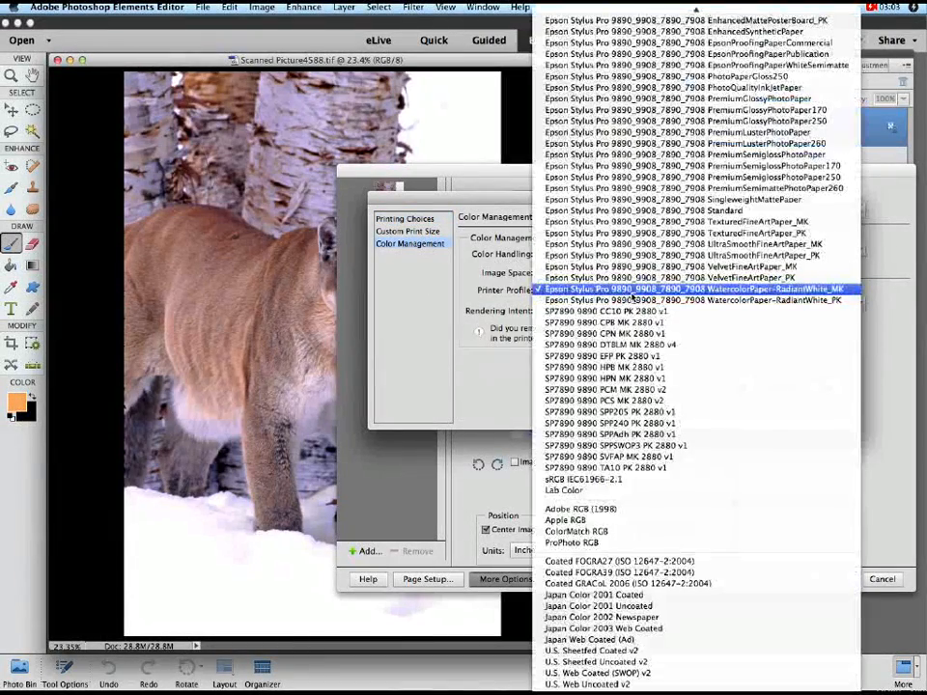
scroll(632, 294, "up", 3)
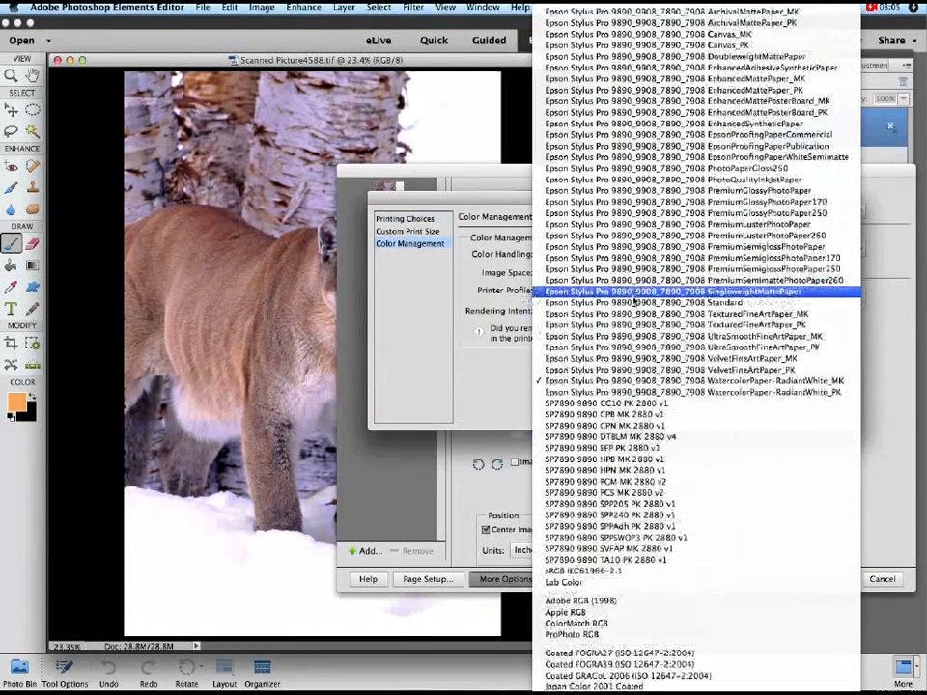
scroll(630, 301, "down", 5)
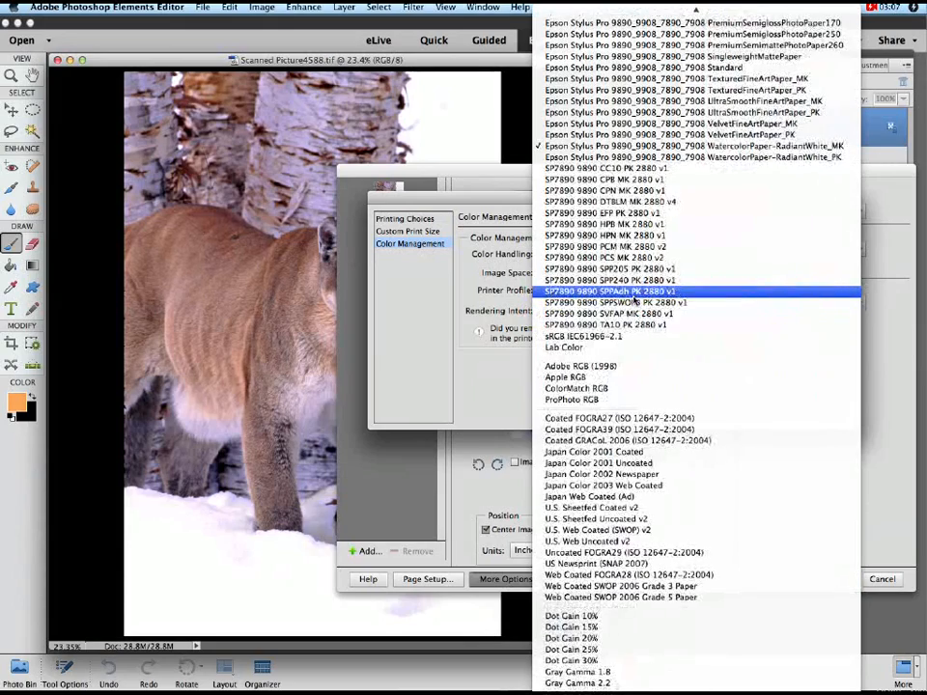
left_click(599, 366)
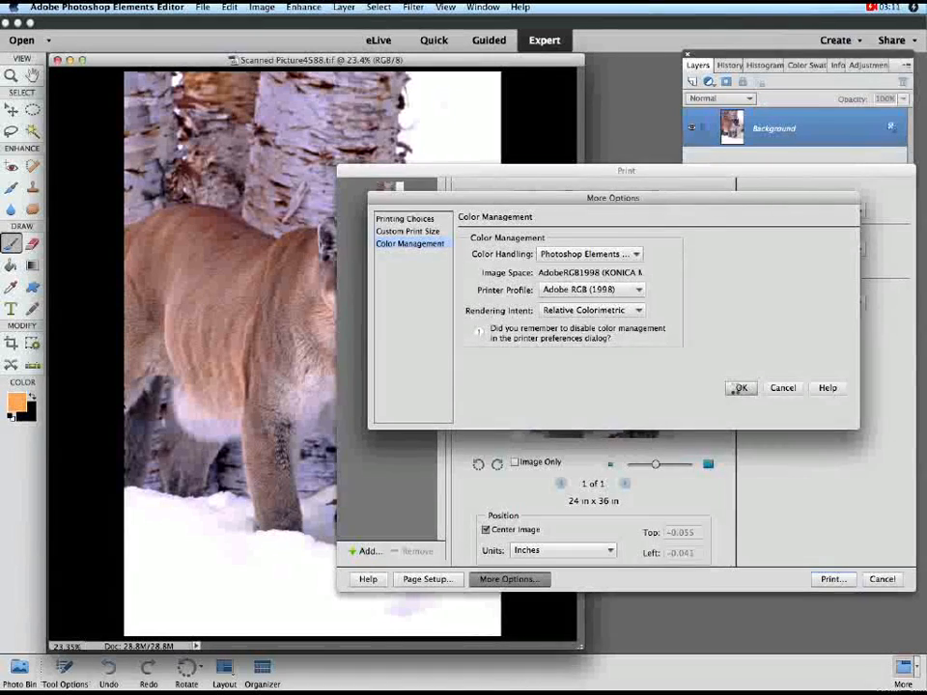
left_click(738, 389)
Step: Reposition the cougar within the print frame and set the printer profile to SP7890 9890 PCM MK 2880 v2
left_click_drag(645, 356, 613, 359)
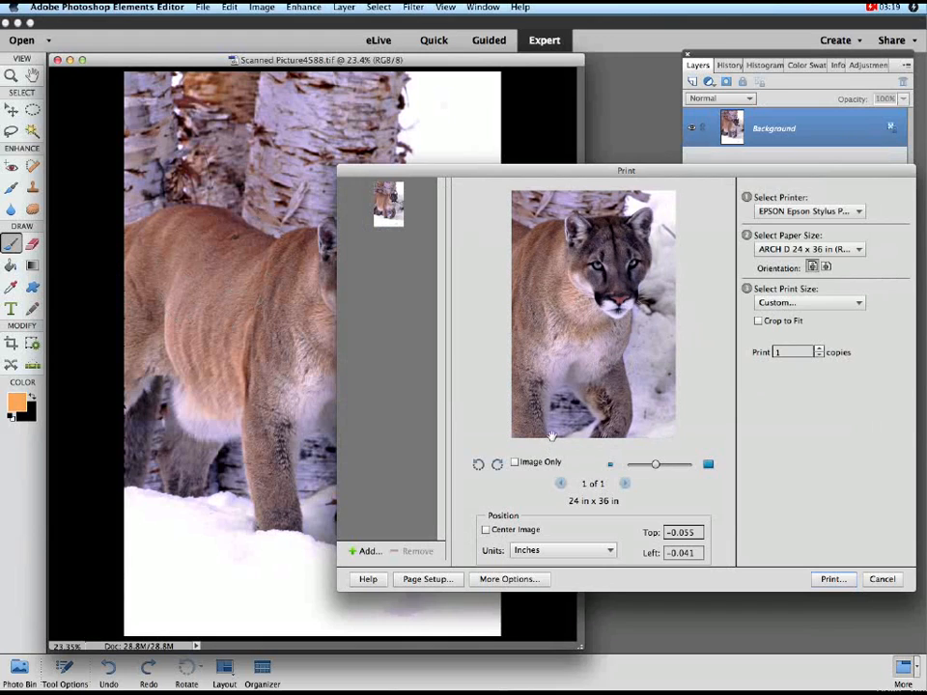
left_click(509, 579)
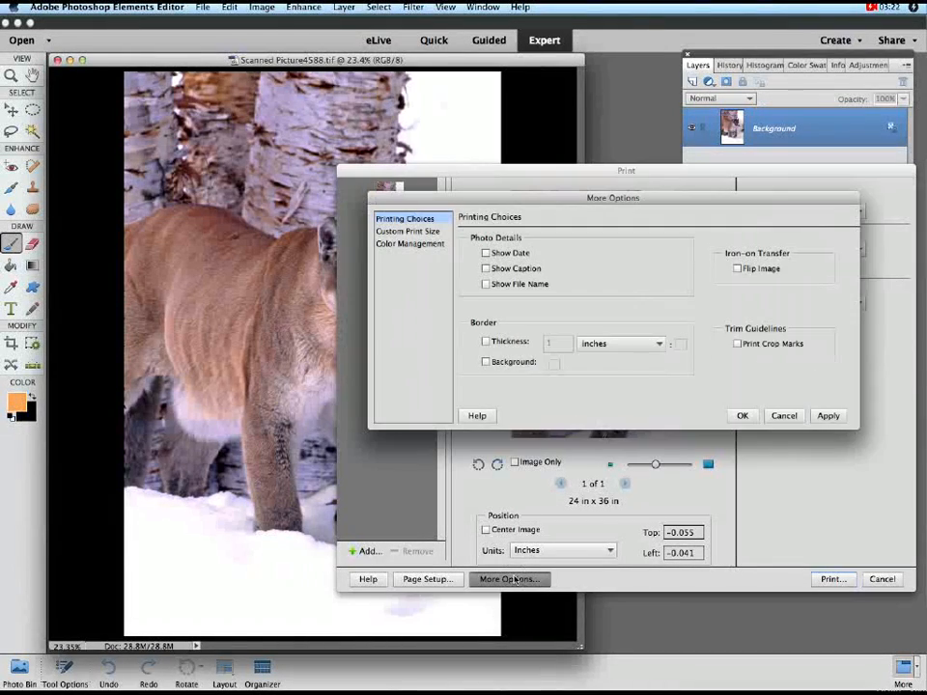
left_click(410, 244)
left_click(632, 293)
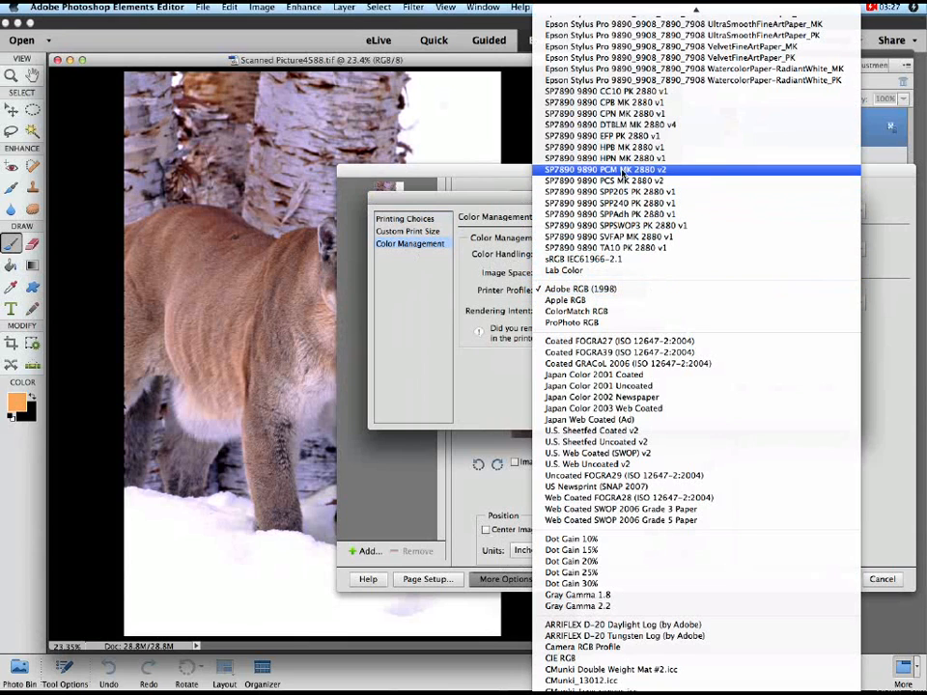
left_click(625, 174)
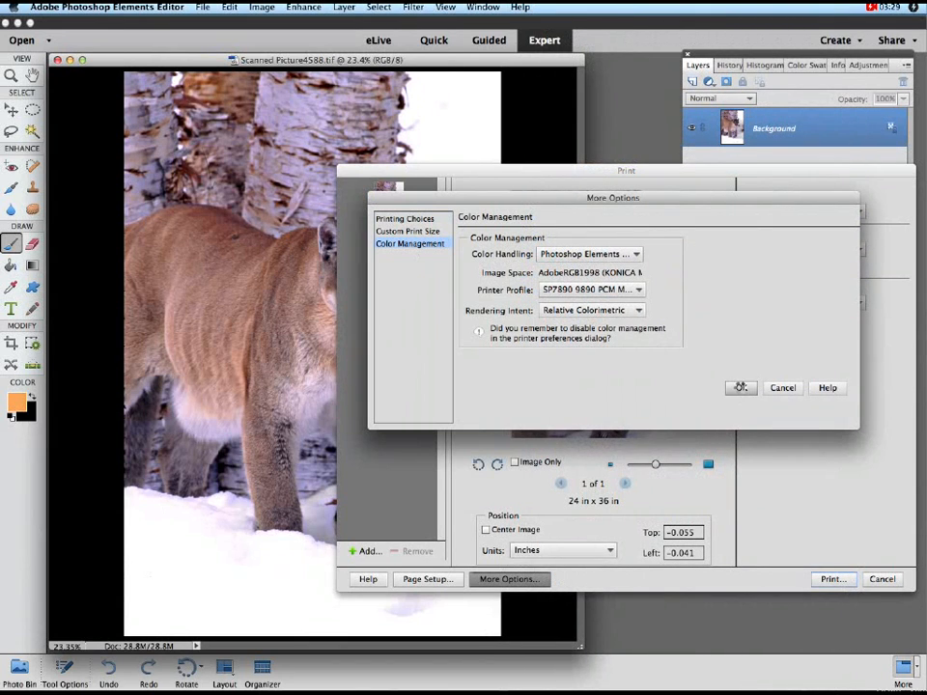
left_click(741, 388)
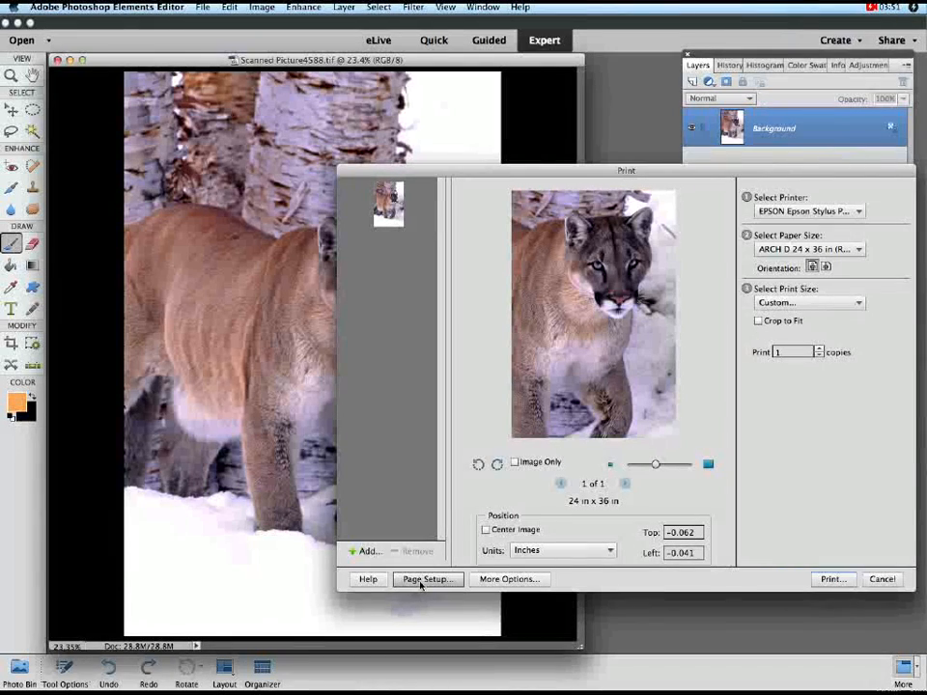
Step: Open the page setup as a PDF in Preview and shift the cougar within its print frame
left_click(419, 583)
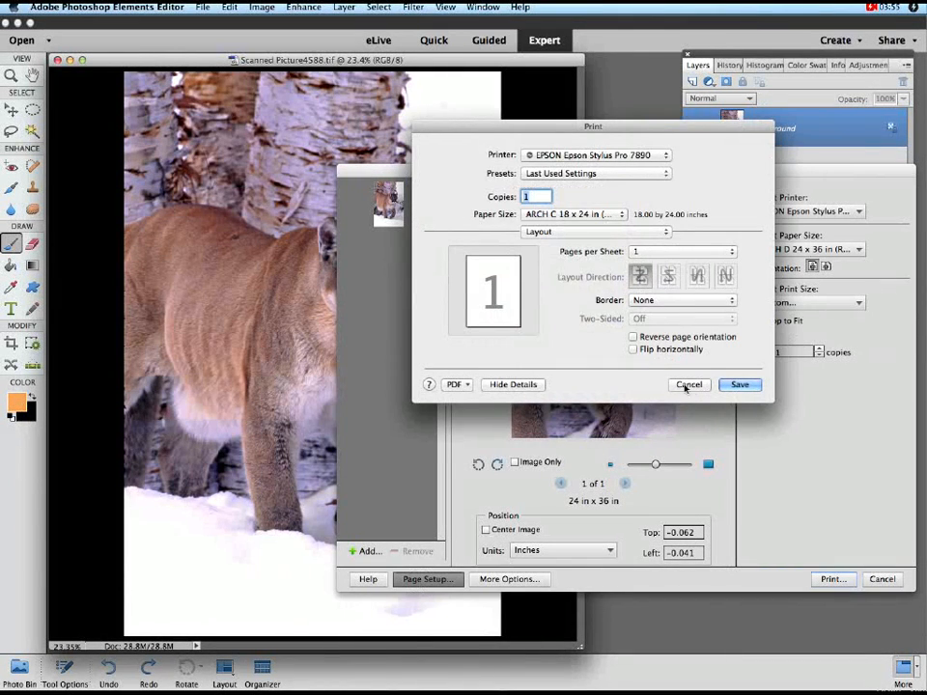
left_click(454, 384)
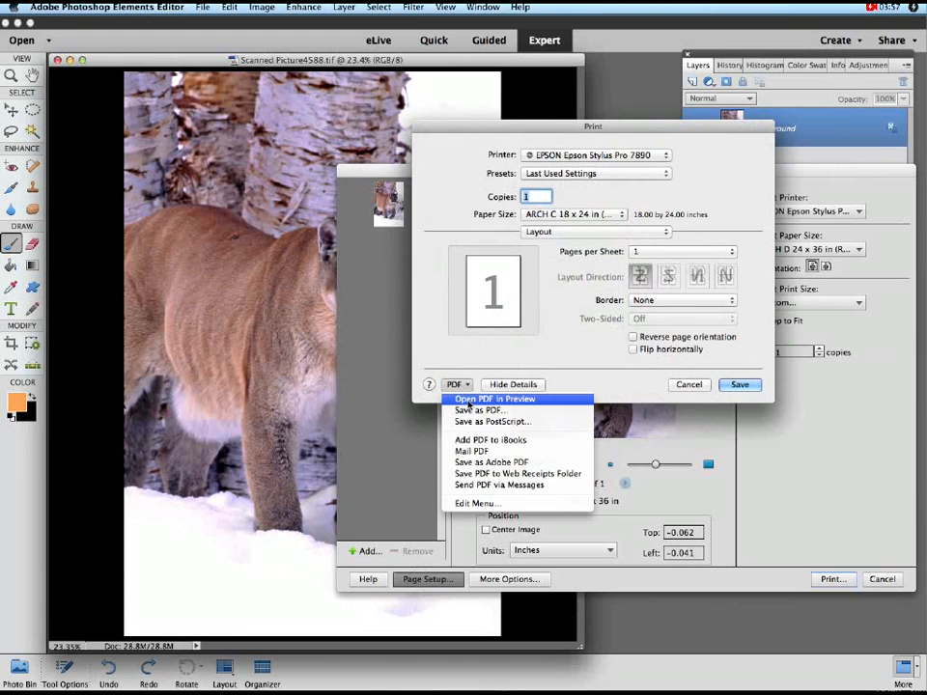
left_click(468, 400)
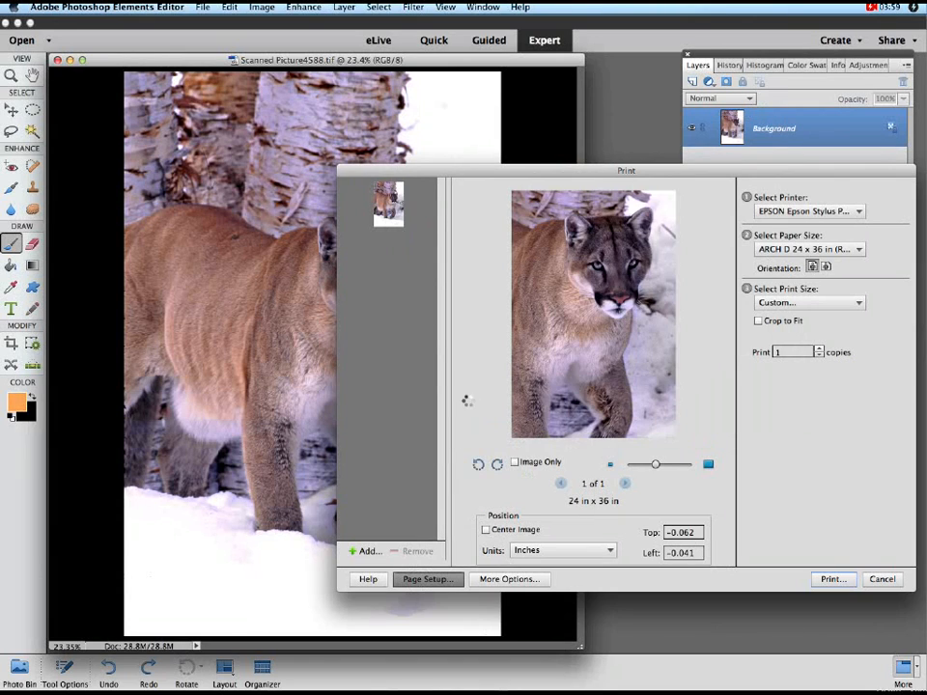
left_click_drag(596, 306, 583, 357)
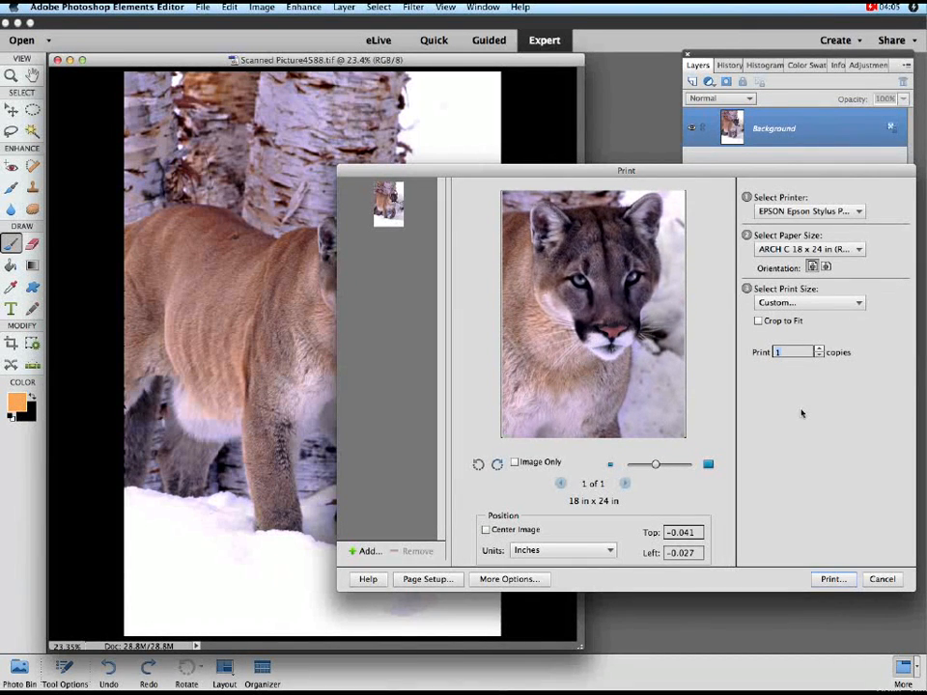
Step: Compare the print preview with the original cougar photo by moving the Print window around, and close it without printing
left_click_drag(593, 168, 797, 170)
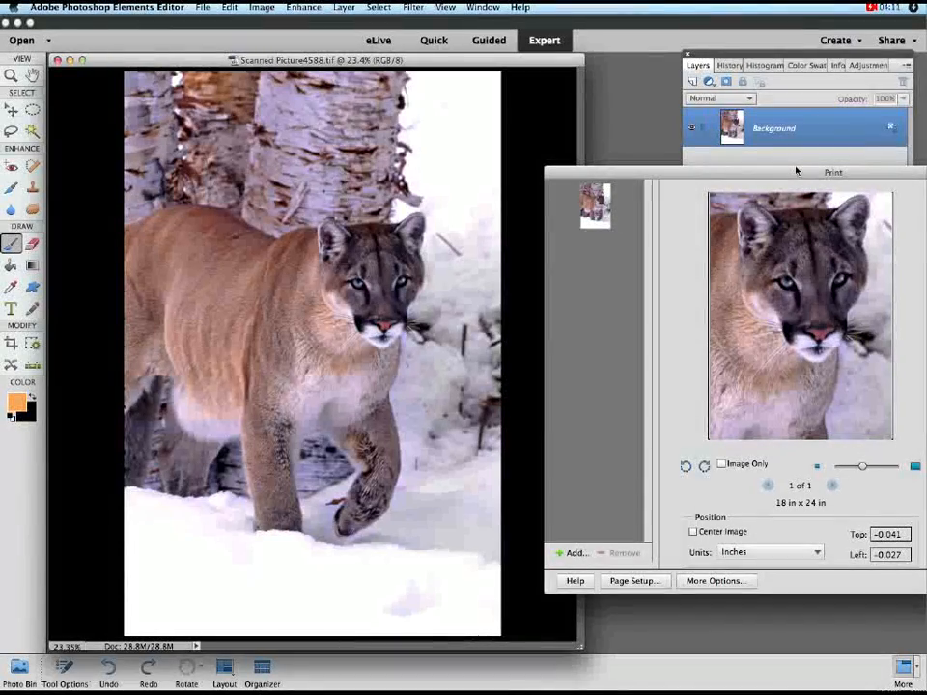
left_click(793, 171)
left_click_drag(793, 171, 367, 370)
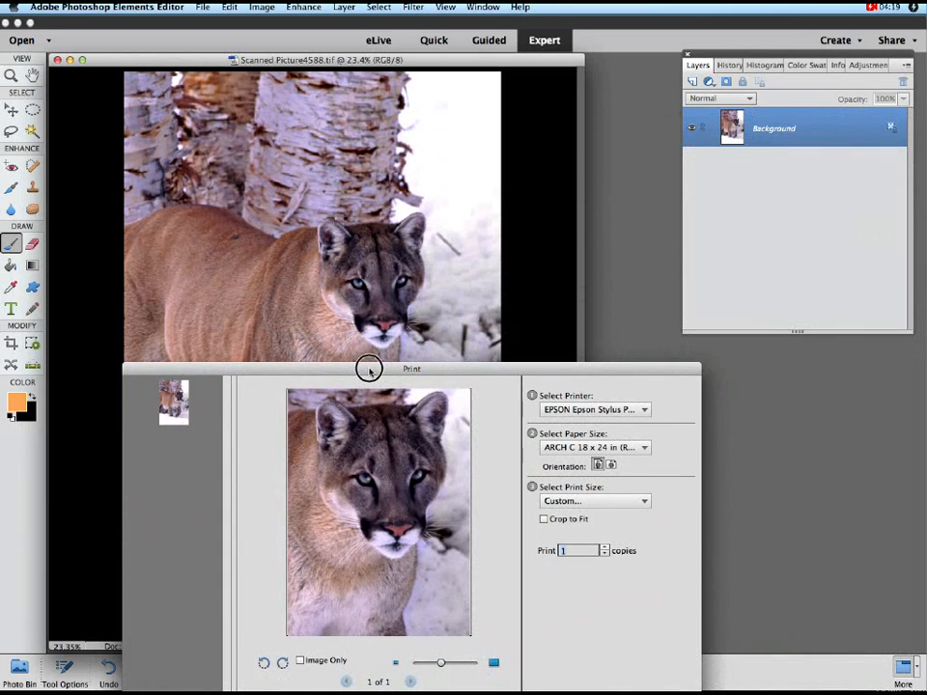
left_click_drag(368, 369, 482, 174)
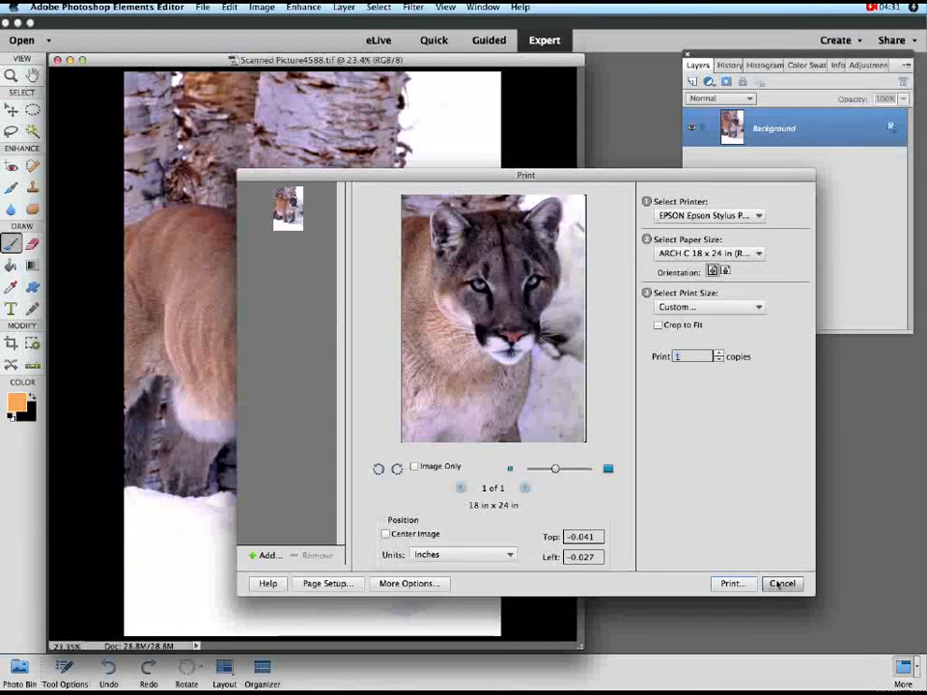
left_click(780, 584)
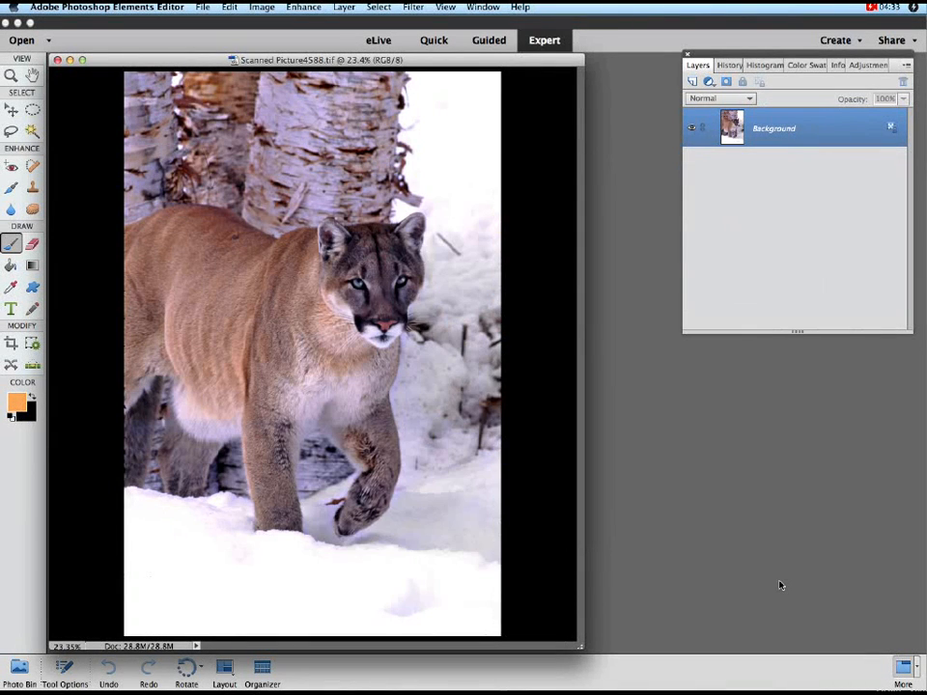